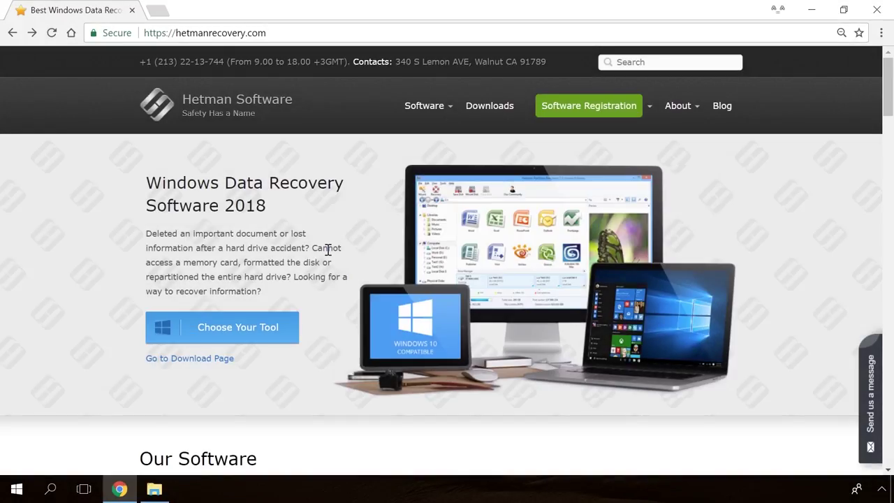
Step: Open the Internet Spy product page and download hetman_internet_spy.exe (11.5 MB)
{"action": "scroll", "coordinate": [328, 249], "scroll_direction": "down", "scroll_amount": 1}
{"action": "scroll", "coordinate": [329, 251], "scroll_direction": "down", "scroll_amount": 20}
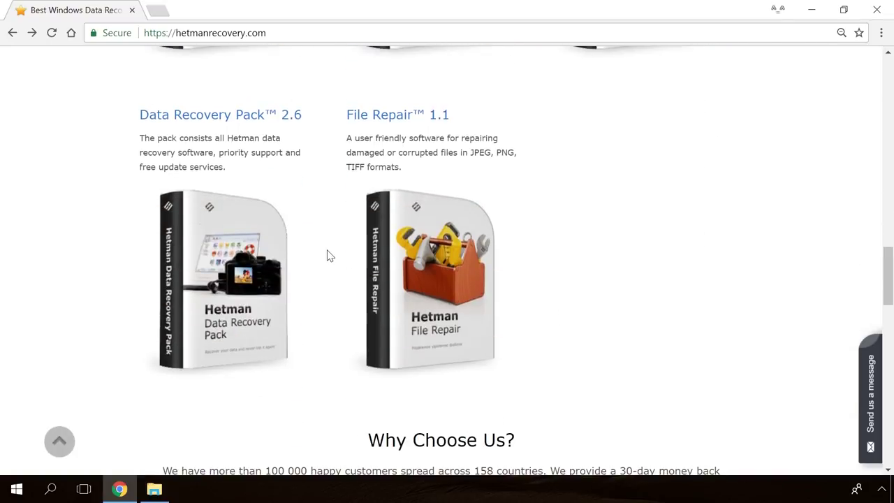
{"action": "scroll", "coordinate": [328, 255], "scroll_direction": "up", "scroll_amount": 15}
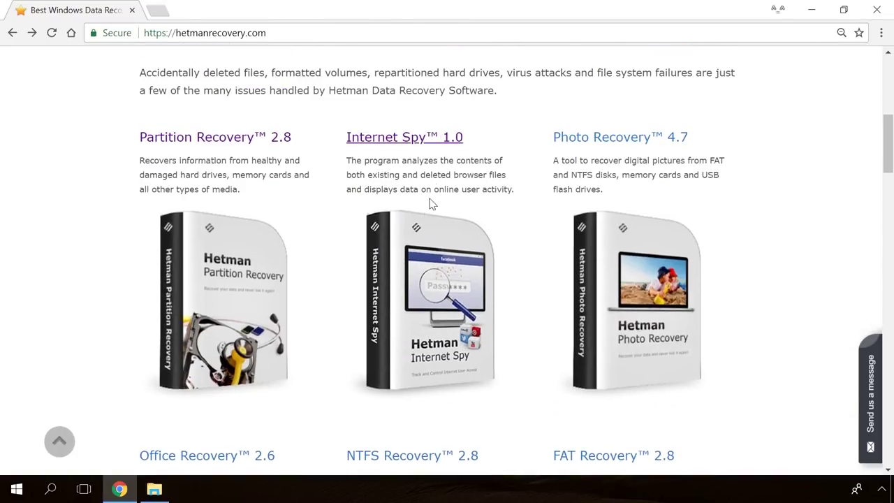
{"action": "left_click", "coordinate": [420, 142]}
{"action": "scroll", "coordinate": [635, 304], "scroll_direction": "down", "scroll_amount": 2}
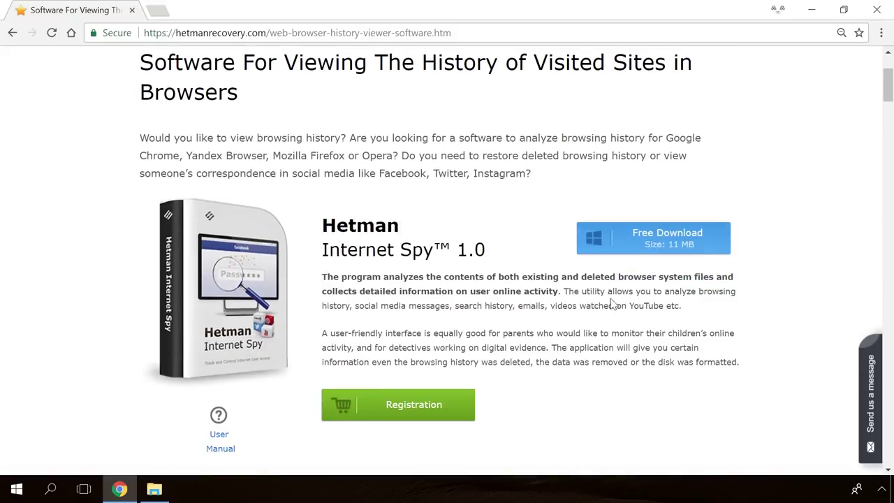
{"action": "left_click", "coordinate": [681, 244]}
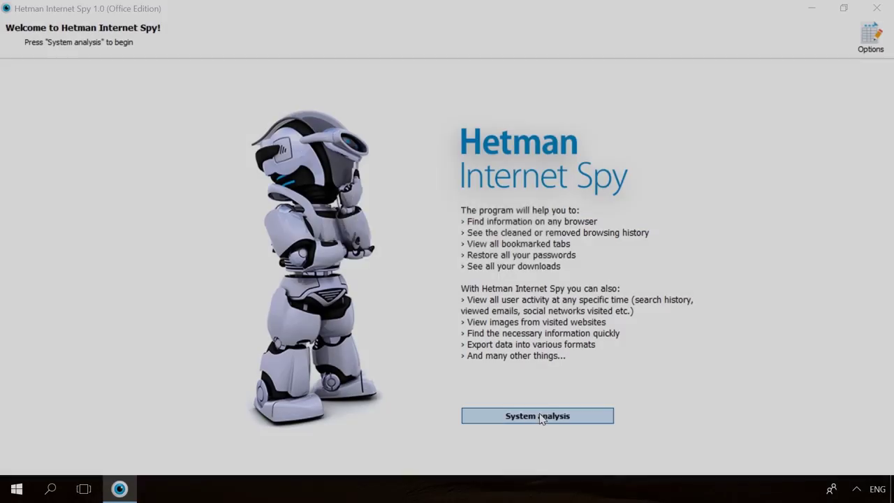
Step: Run System analysis on the user's Google Chrome data and list its saved passwords for four sites
{"action": "left_click", "coordinate": [539, 416]}
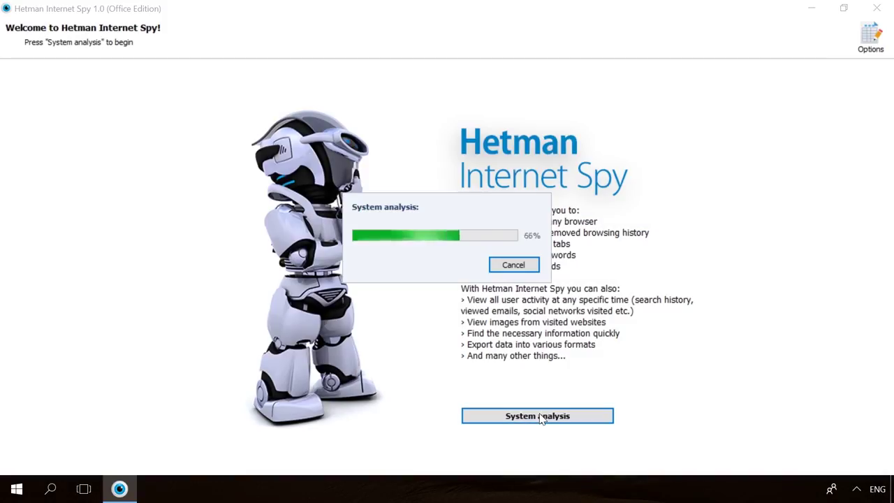
{"action": "left_click", "coordinate": [157, 160]}
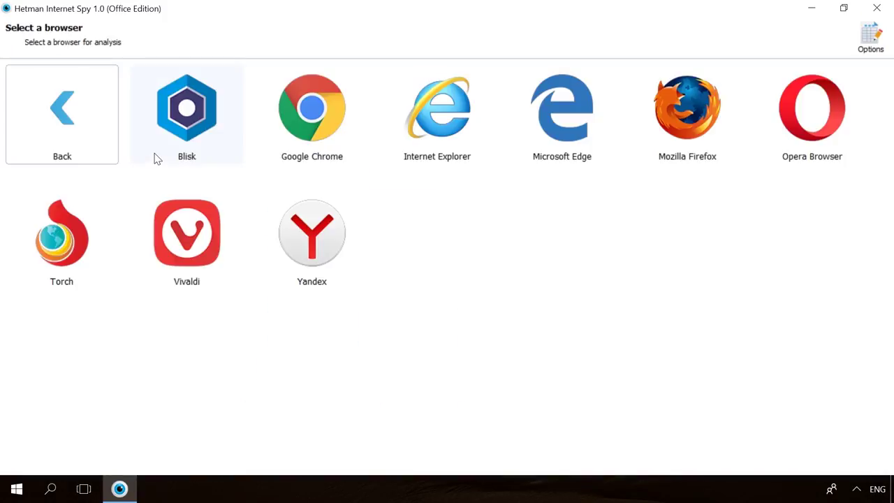
{"action": "left_click", "coordinate": [284, 147]}
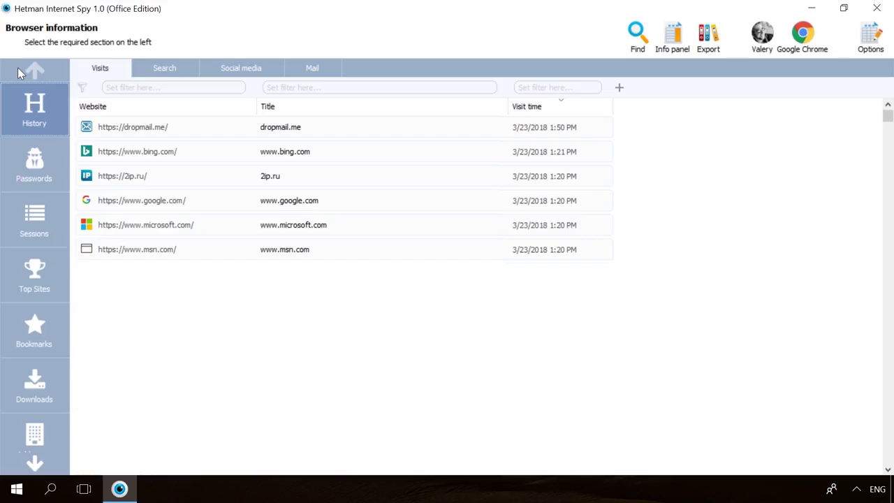
{"action": "left_click", "coordinate": [18, 157]}
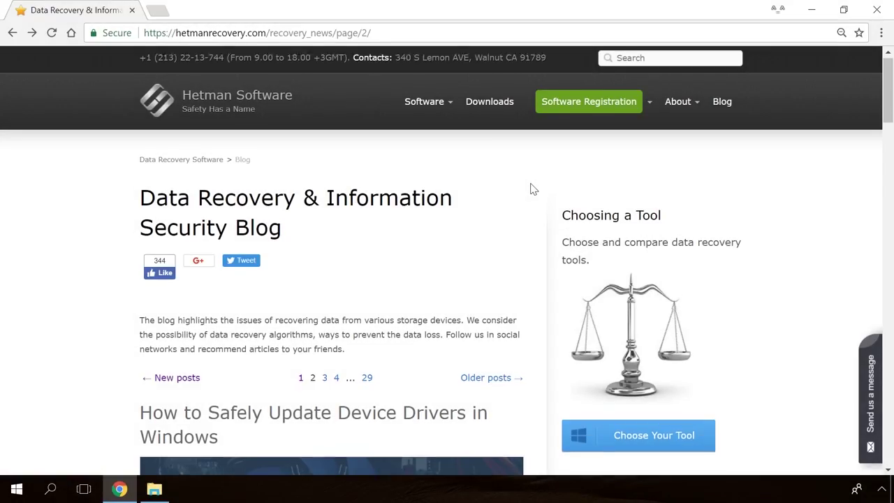
Step: Open the blog article on the 'Windows Detected a Hard Disk Problem' error
{"action": "scroll", "coordinate": [531, 188], "scroll_direction": "down", "scroll_amount": 4}
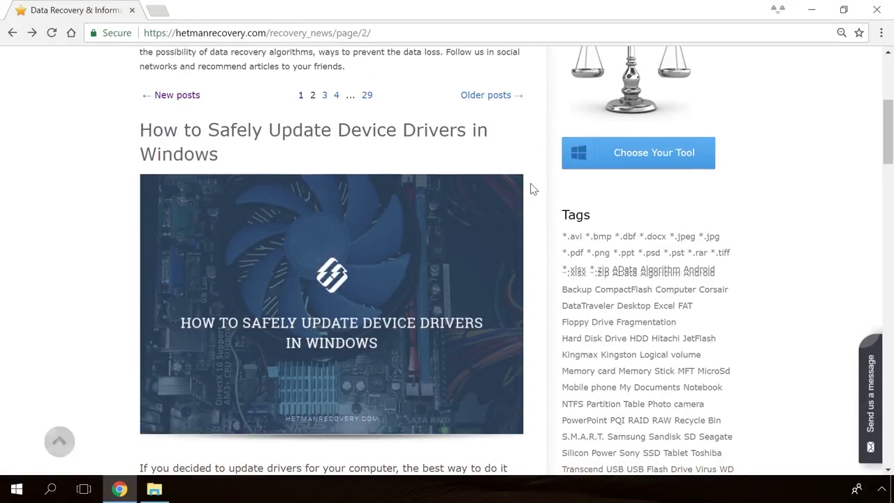
{"action": "scroll", "coordinate": [531, 188], "scroll_direction": "down", "scroll_amount": 20}
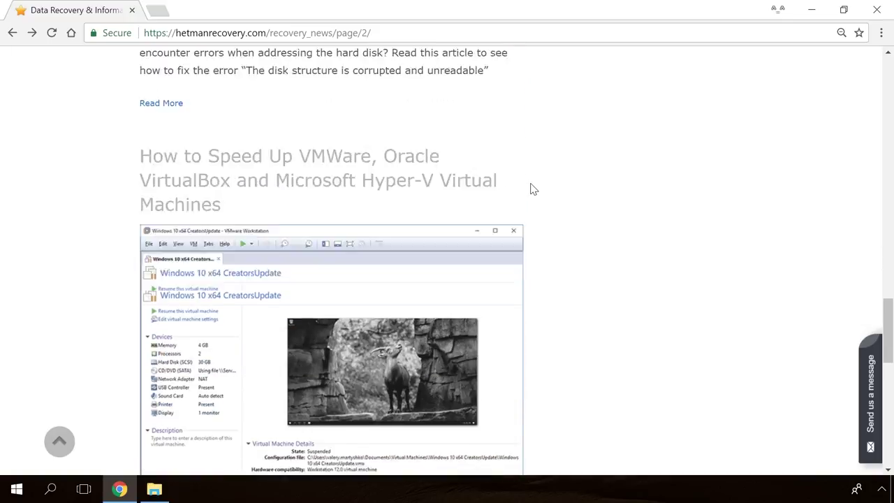
{"action": "scroll", "coordinate": [531, 188], "scroll_direction": "down", "scroll_amount": 7}
{"action": "scroll", "coordinate": [531, 188], "scroll_direction": "up", "scroll_amount": 18}
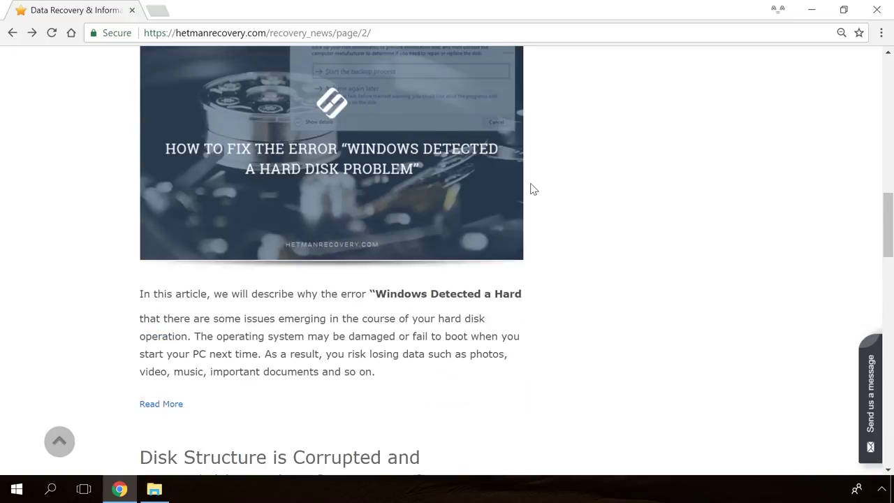
{"action": "scroll", "coordinate": [530, 188], "scroll_direction": "up", "scroll_amount": 3}
{"action": "left_click", "coordinate": [341, 250]}
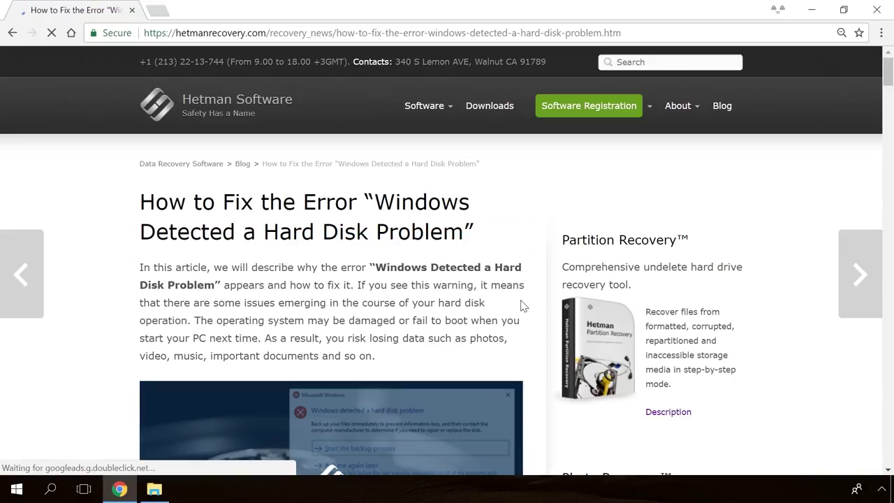
Step: Start a message to the site with the greeting 'Hello'
{"action": "scroll", "coordinate": [525, 305], "scroll_direction": "down", "scroll_amount": 20}
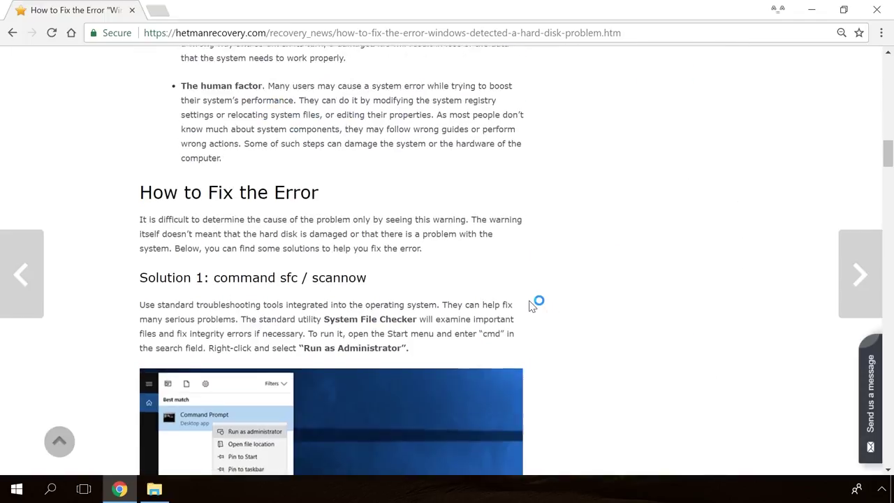
{"action": "scroll", "coordinate": [531, 305], "scroll_direction": "down", "scroll_amount": 11}
{"action": "scroll", "coordinate": [531, 306], "scroll_direction": "up", "scroll_amount": 3}
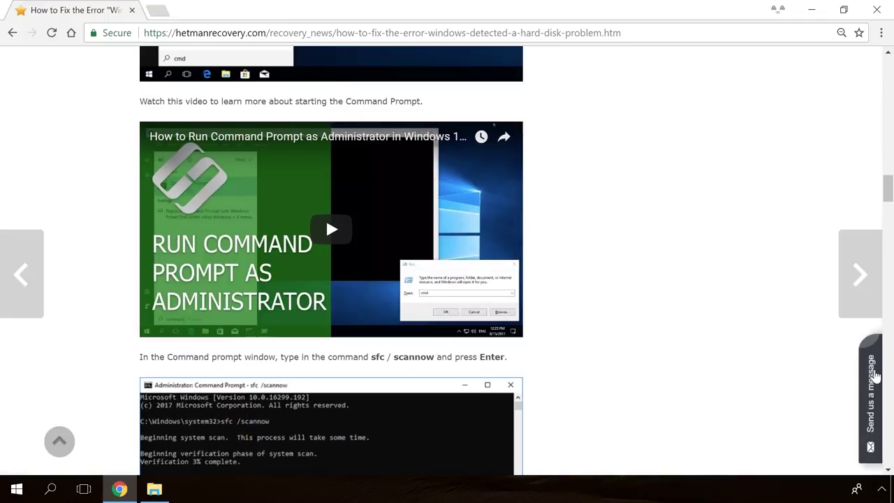
{"action": "left_click", "coordinate": [874, 375]}
{"action": "type", "text": "Hello"}
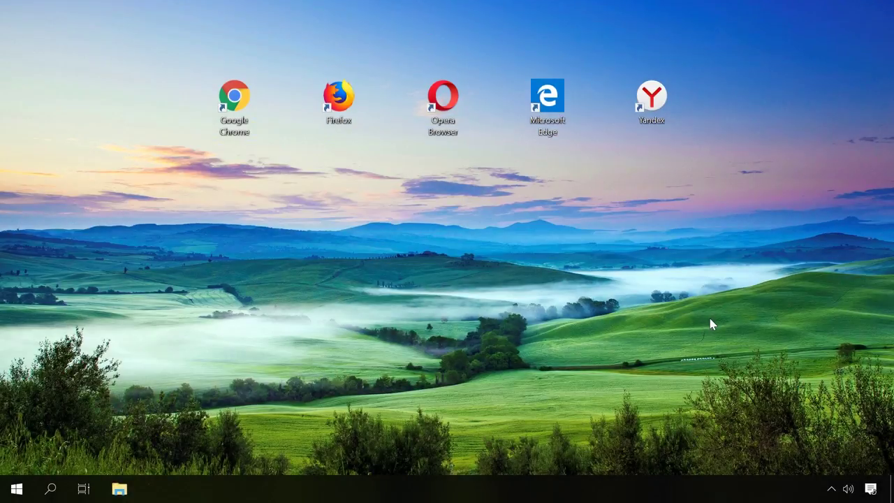
Step: Launch Yandex Browser and Google Chrome, then bring up Chrome's main menu
{"action": "double_click", "coordinate": [649, 103]}
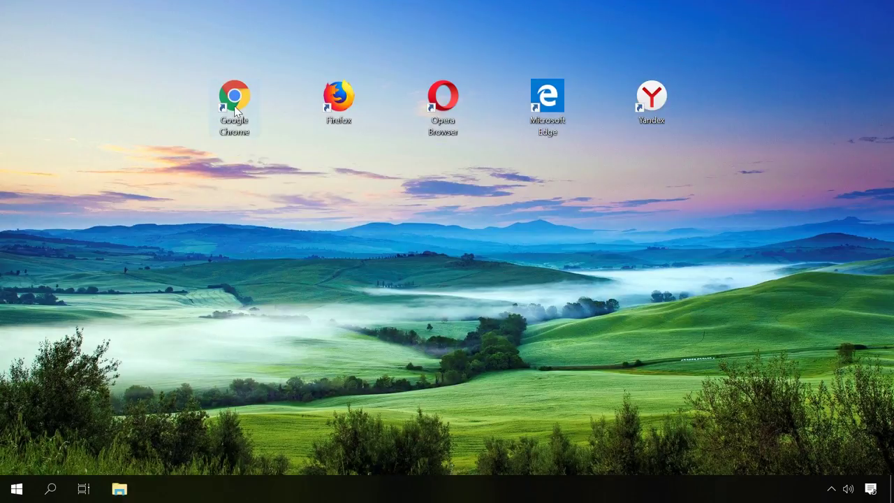
{"action": "double_click", "coordinate": [235, 105]}
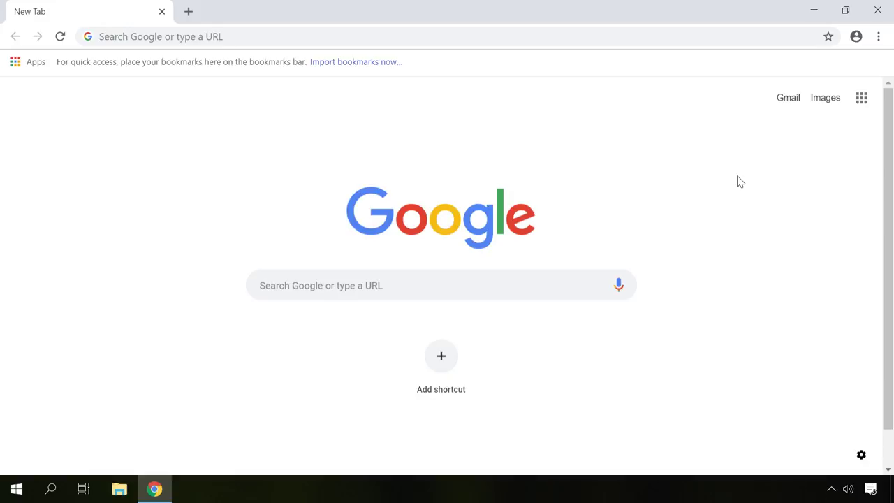
{"action": "left_click", "coordinate": [880, 37]}
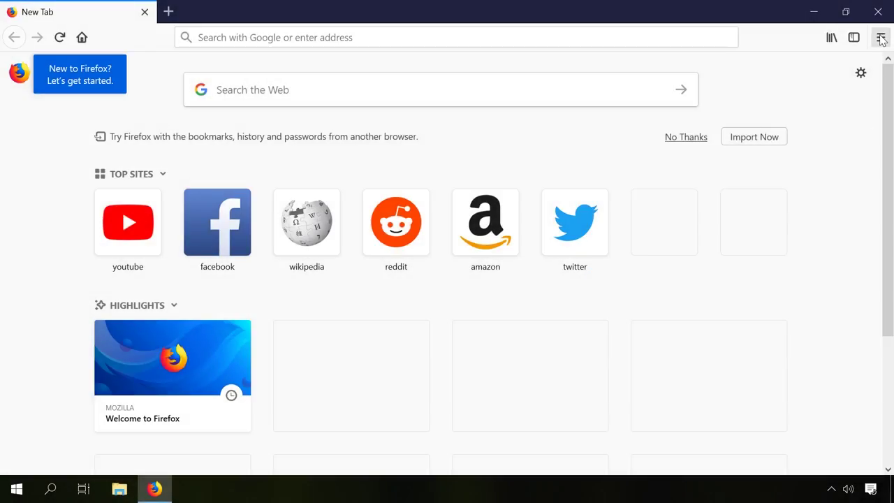
Step: Bring up Firefox's main menu to reach Options
{"action": "left_click", "coordinate": [881, 38]}
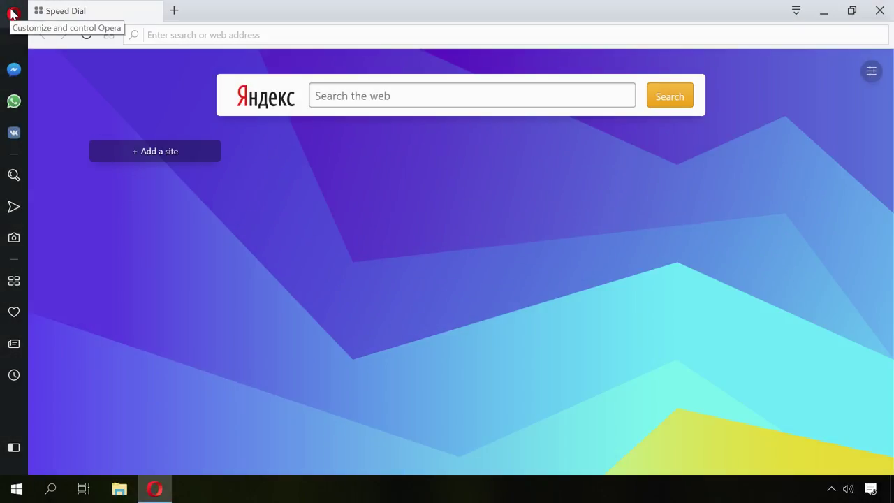
Step: Make Opera the default browser from its Settings and highlight the confirmation sentence
{"action": "left_click", "coordinate": [13, 14]}
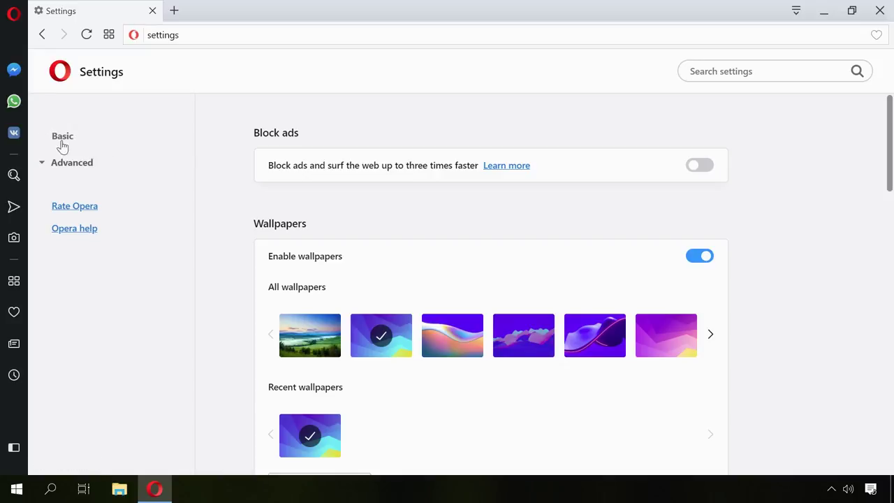
{"action": "scroll", "coordinate": [236, 151], "scroll_direction": "down", "scroll_amount": 10}
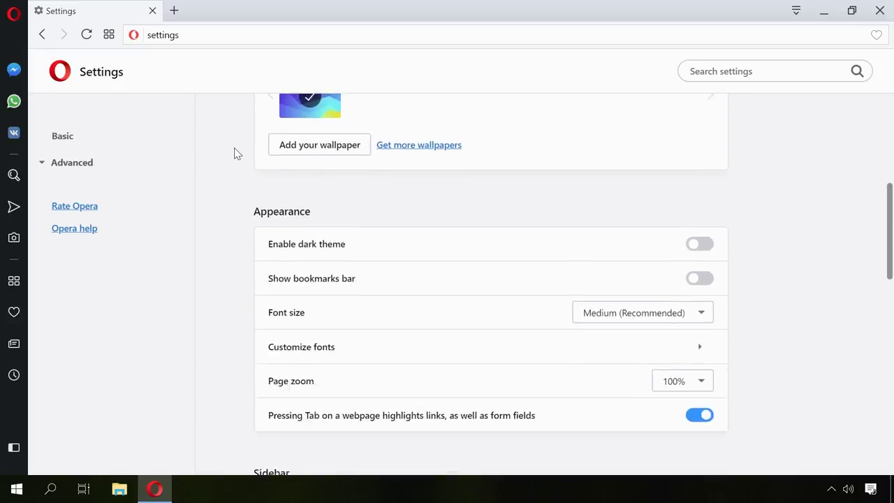
{"action": "scroll", "coordinate": [235, 152], "scroll_direction": "down", "scroll_amount": 2}
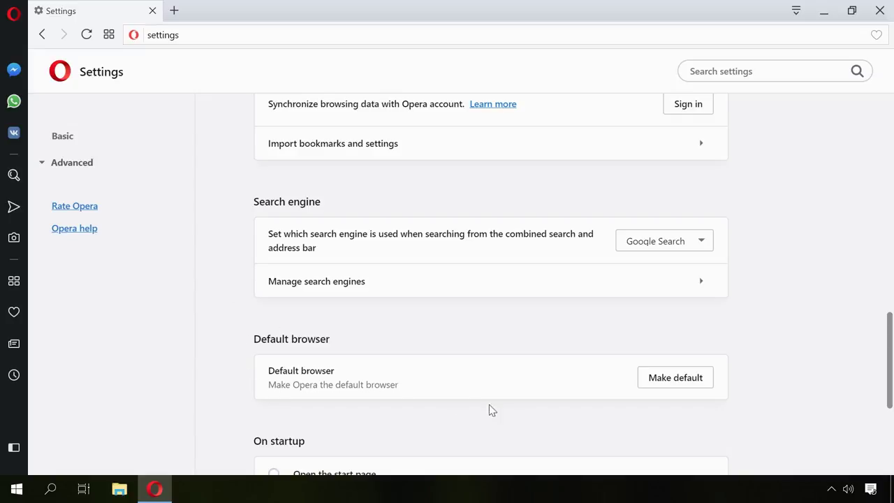
{"action": "left_click", "coordinate": [670, 381]}
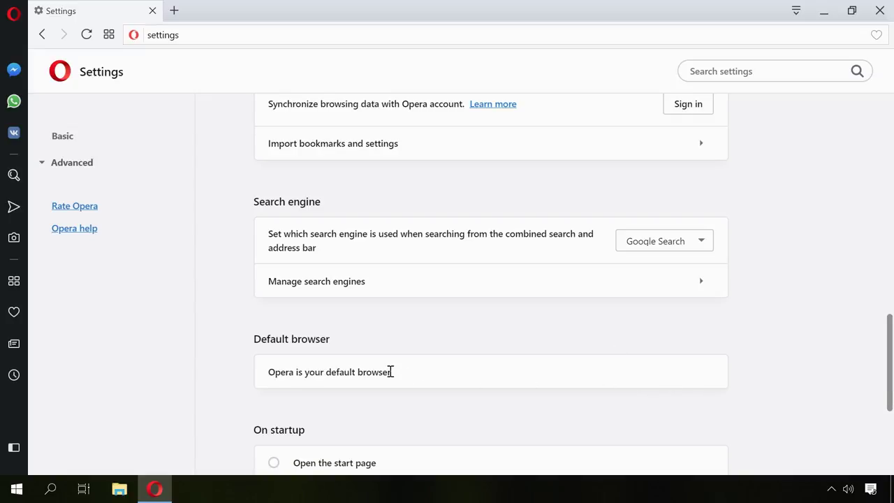
{"action": "left_click_drag", "start_coordinate": [390, 372], "coordinate": [250, 347]}
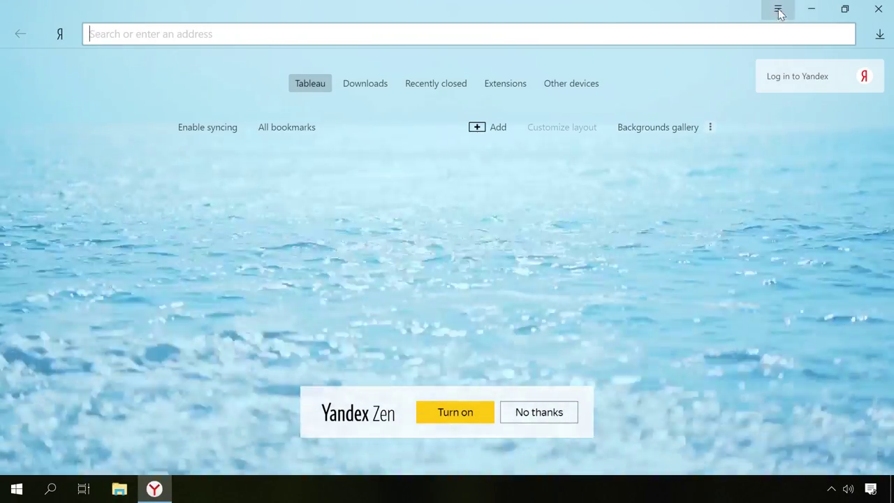
Step: In Yandex Browser's Settings, set Yandex Browser as the default browser under Default browser
{"action": "left_click", "coordinate": [778, 10]}
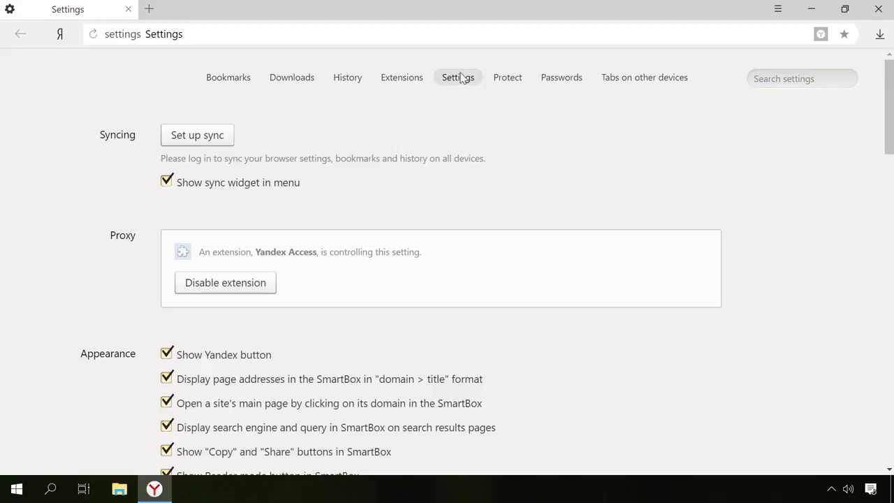
{"action": "scroll", "coordinate": [516, 158], "scroll_direction": "down", "scroll_amount": 12}
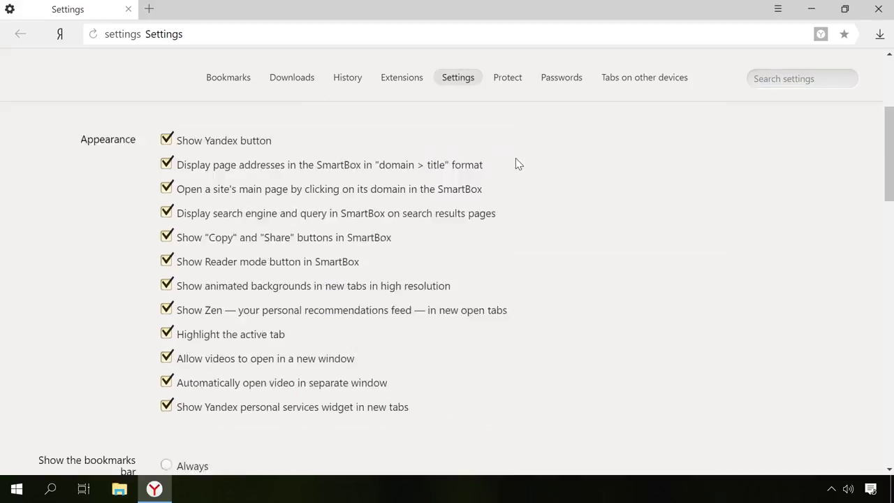
{"action": "scroll", "coordinate": [516, 158], "scroll_direction": "down", "scroll_amount": 8}
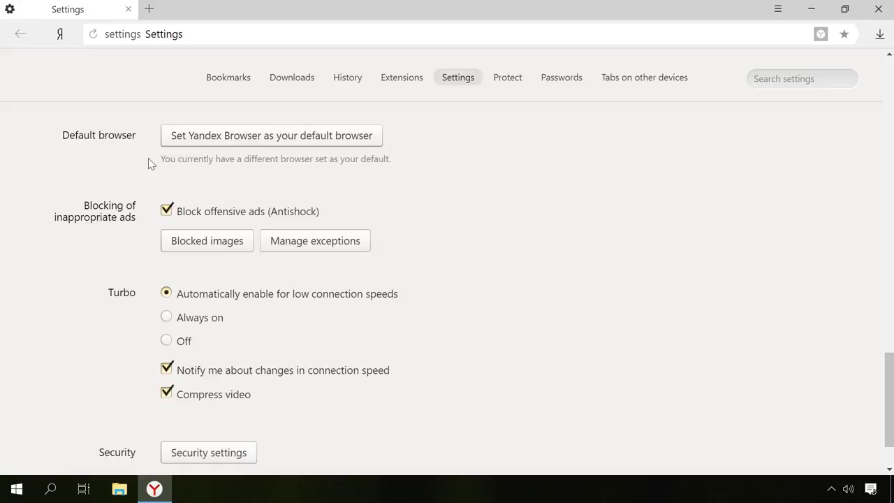
{"action": "left_click", "coordinate": [245, 134]}
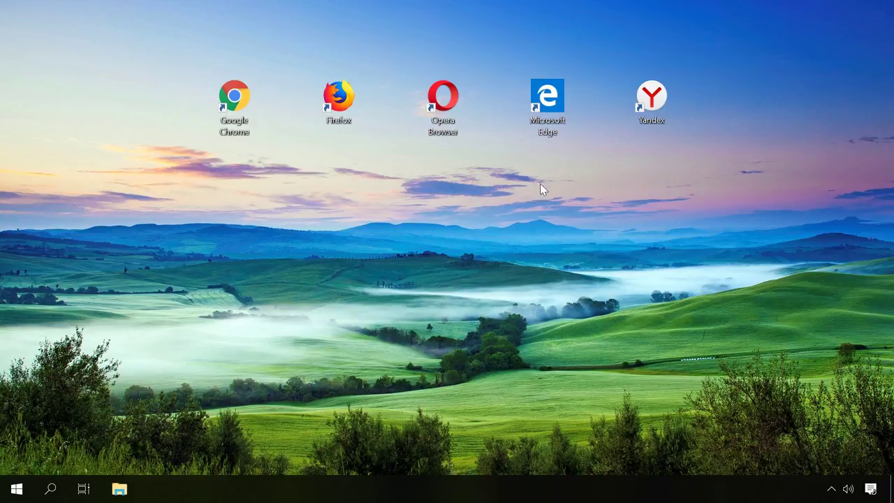
Step: Launch Microsoft Edge and use its Settings' Change my default to reach Windows Default apps
{"action": "left_click", "coordinate": [552, 105]}
{"action": "double_click", "coordinate": [552, 105]}
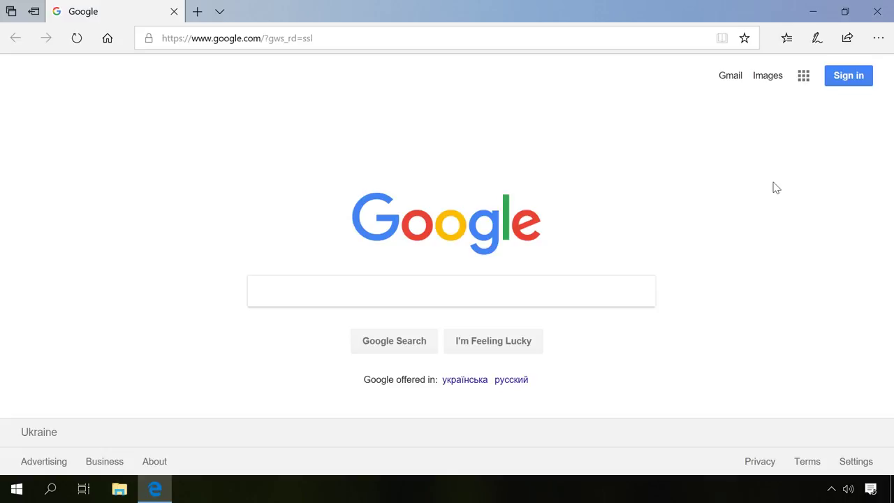
{"action": "left_click", "coordinate": [879, 39]}
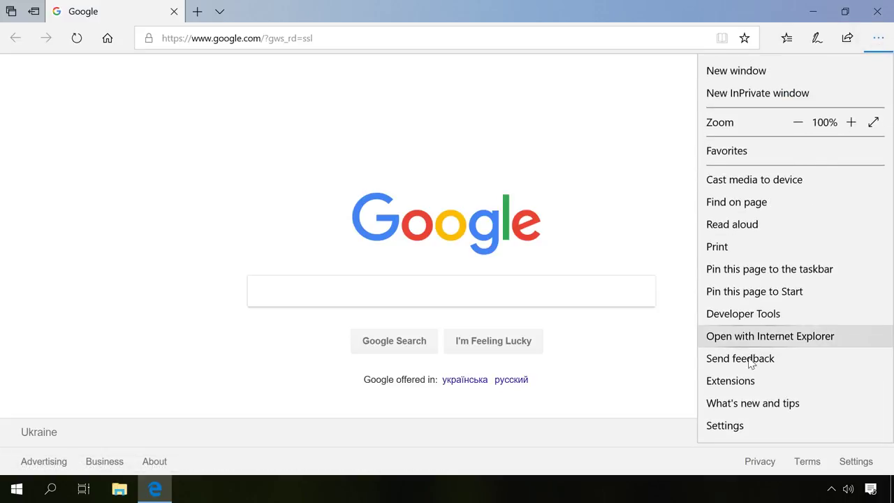
{"action": "left_click", "coordinate": [738, 431]}
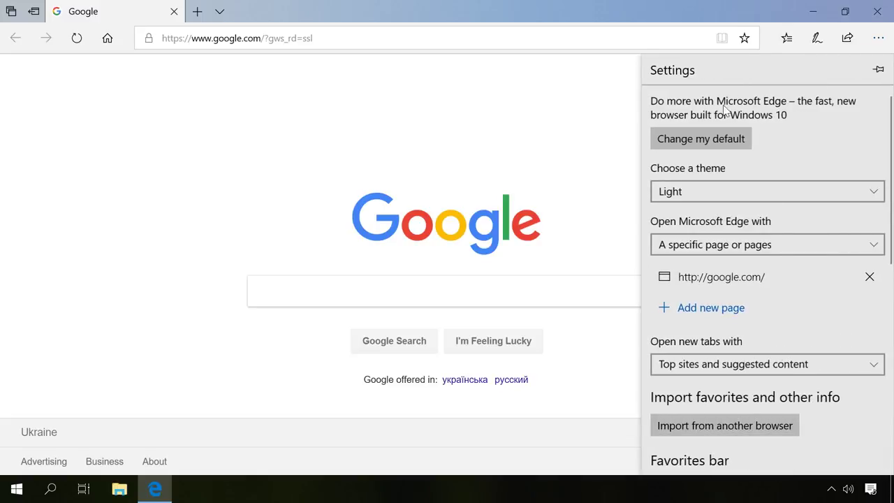
{"action": "left_click", "coordinate": [677, 143]}
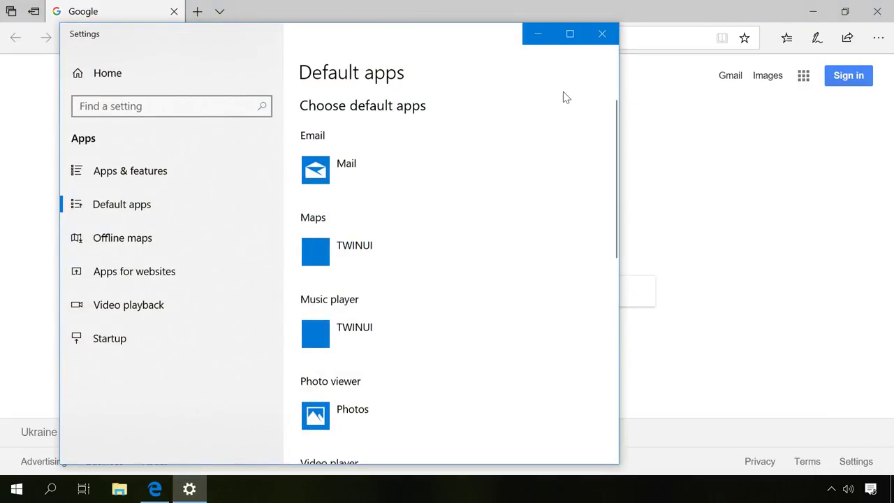
Step: Maximize Settings and confirm Yandex is listed as the default web browser
{"action": "left_click", "coordinate": [570, 33]}
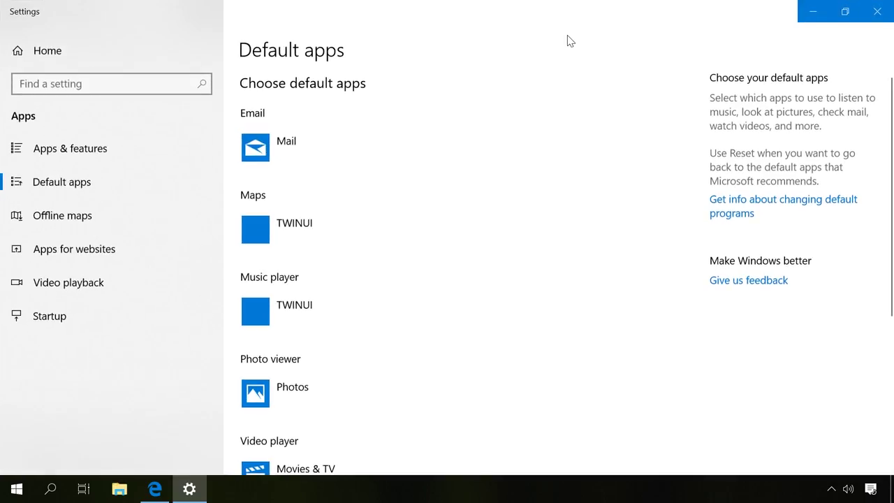
{"action": "scroll", "coordinate": [569, 100], "scroll_direction": "down", "scroll_amount": 5}
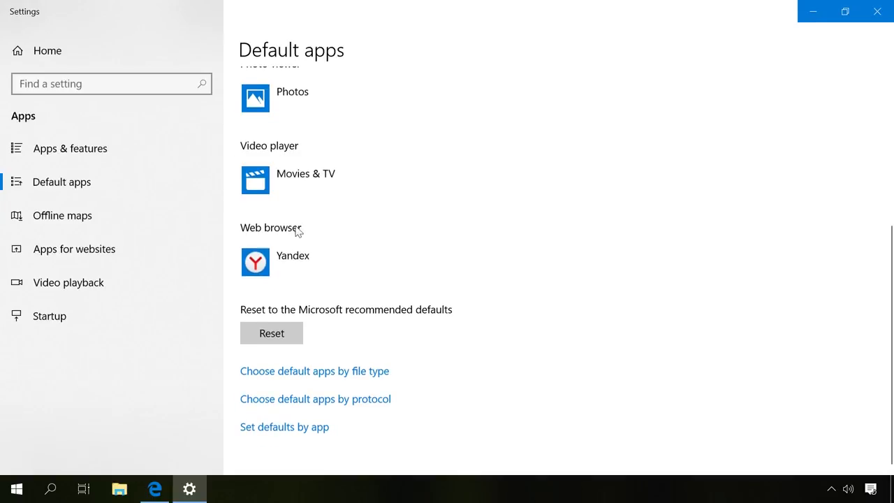
{"action": "scroll", "coordinate": [511, 209], "scroll_direction": "up", "scroll_amount": 5}
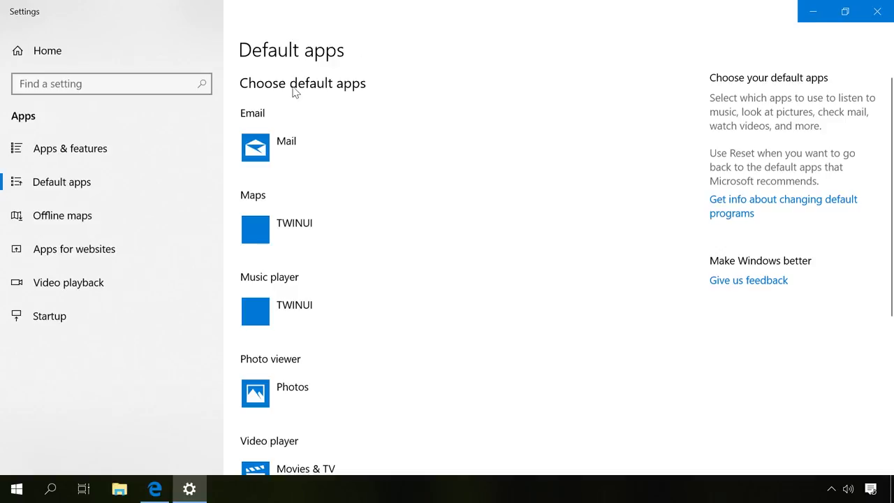
{"action": "scroll", "coordinate": [463, 195], "scroll_direction": "down", "scroll_amount": 5}
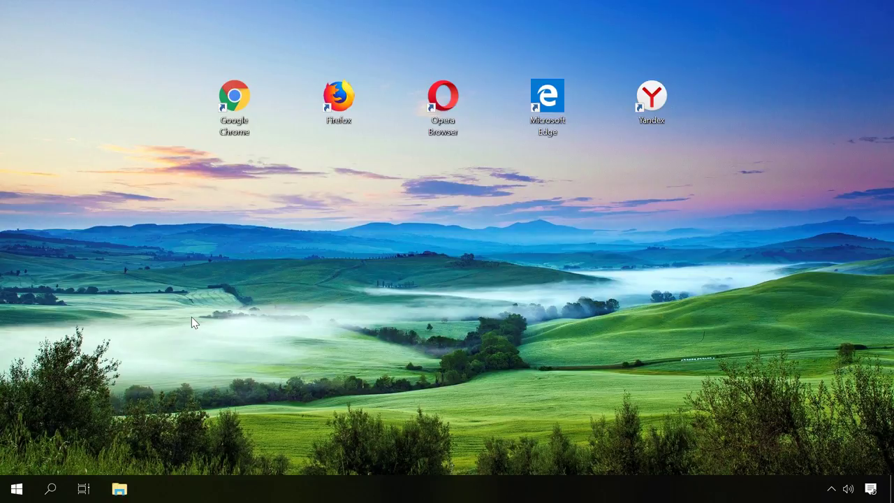
Step: Go to Settings > Apps > Default apps and scroll to Web browser, showing Internet Explorer
{"action": "left_click", "coordinate": [17, 489]}
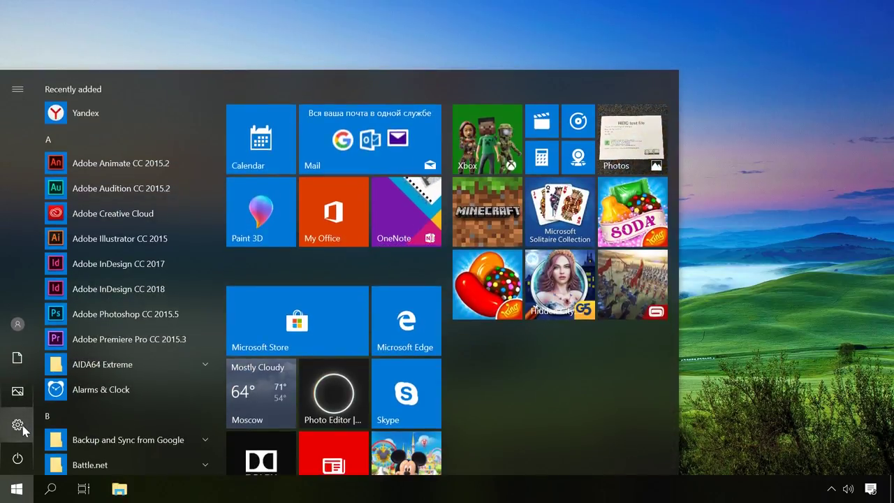
{"action": "left_click", "coordinate": [21, 427]}
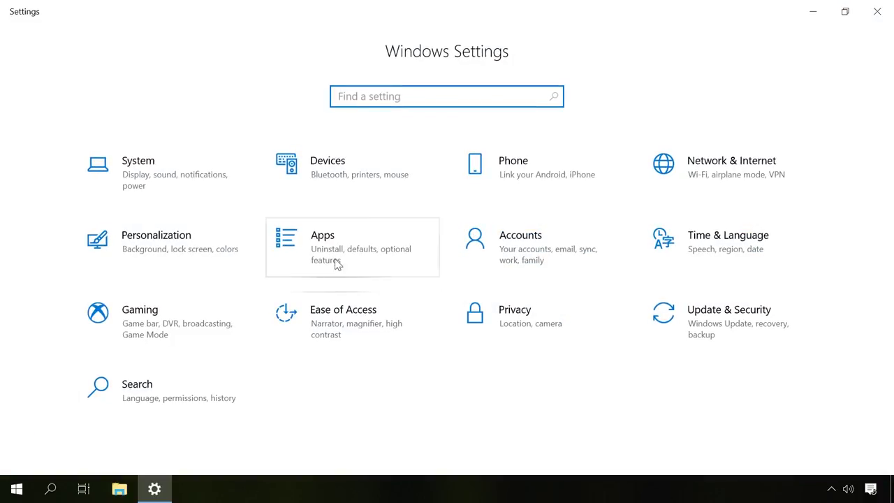
{"action": "left_click", "coordinate": [335, 256]}
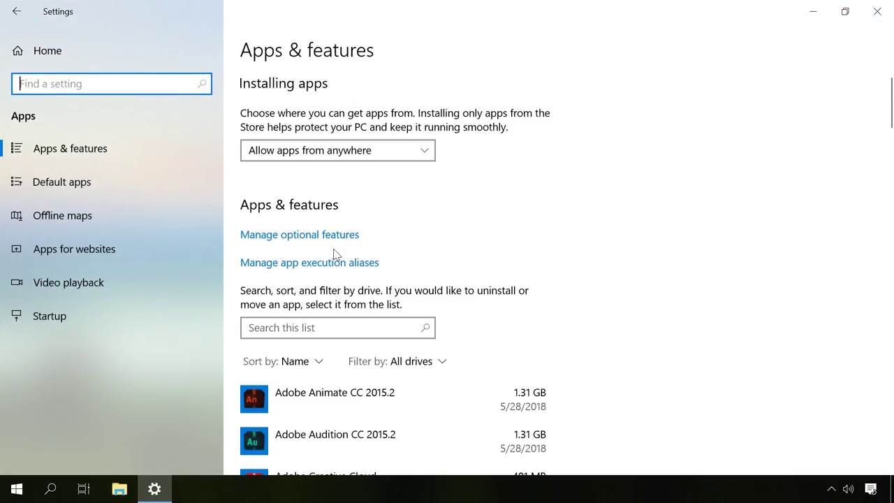
{"action": "left_click", "coordinate": [72, 181]}
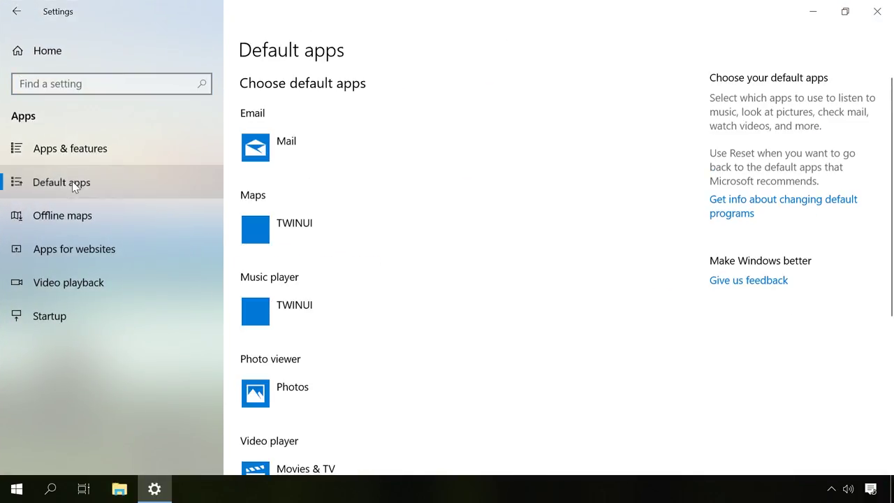
{"action": "scroll", "coordinate": [485, 180], "scroll_direction": "down", "scroll_amount": 5}
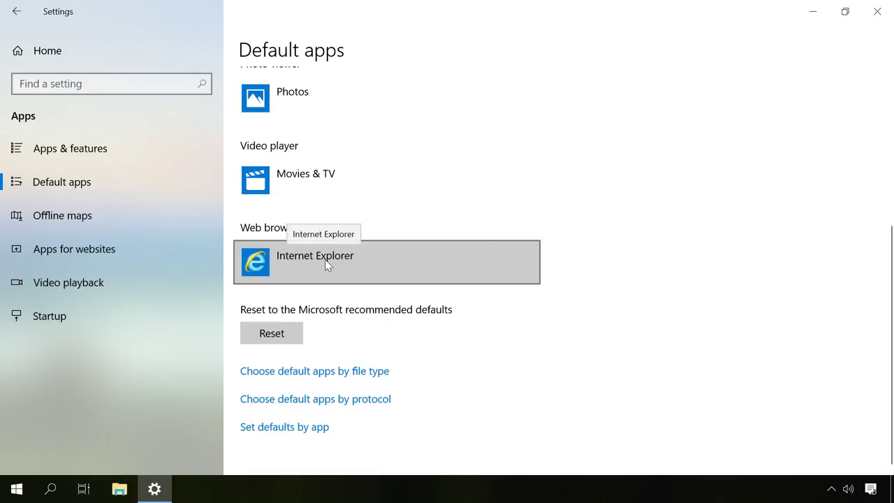
Step: Change the Web browser default from its current app to Google Chrome
{"action": "left_click", "coordinate": [325, 259]}
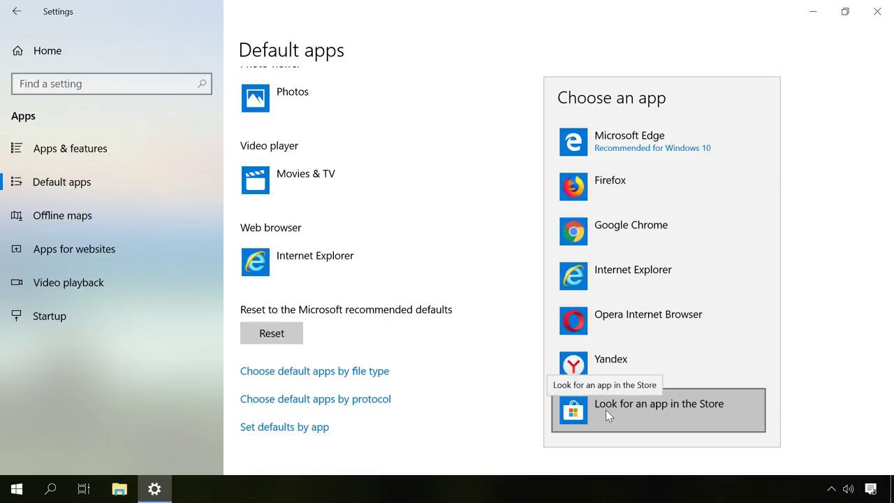
{"action": "left_click", "coordinate": [614, 239]}
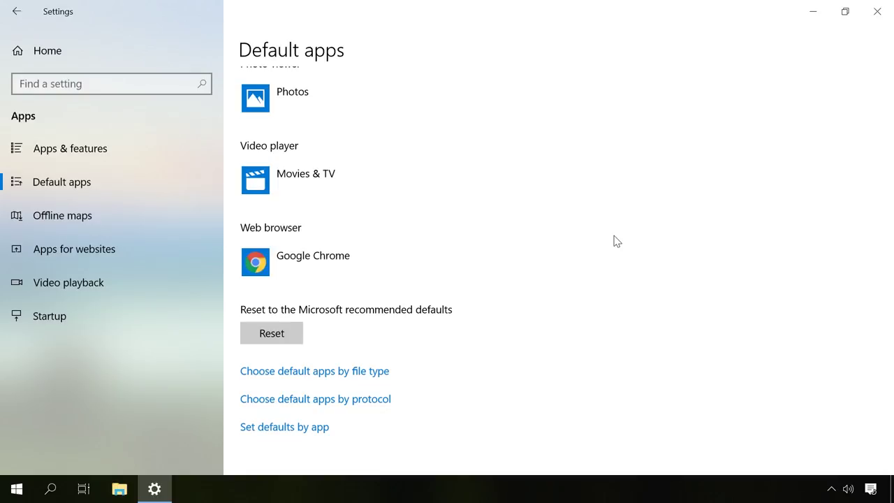
Step: Assign Google Chrome to the FTP protocol in the by-protocol list, then go back to Default apps
{"action": "left_click", "coordinate": [331, 401]}
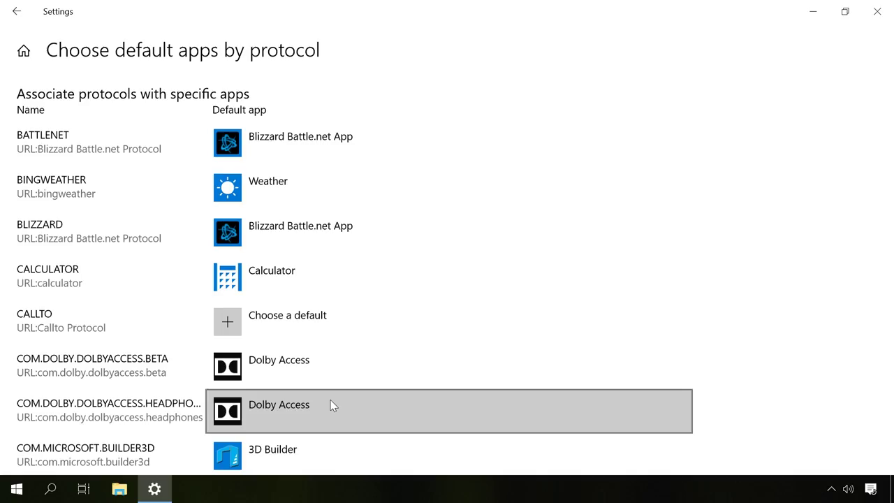
{"action": "scroll", "coordinate": [333, 405], "scroll_direction": "down", "scroll_amount": 6}
{"action": "scroll", "coordinate": [333, 405], "scroll_direction": "down", "scroll_amount": 2}
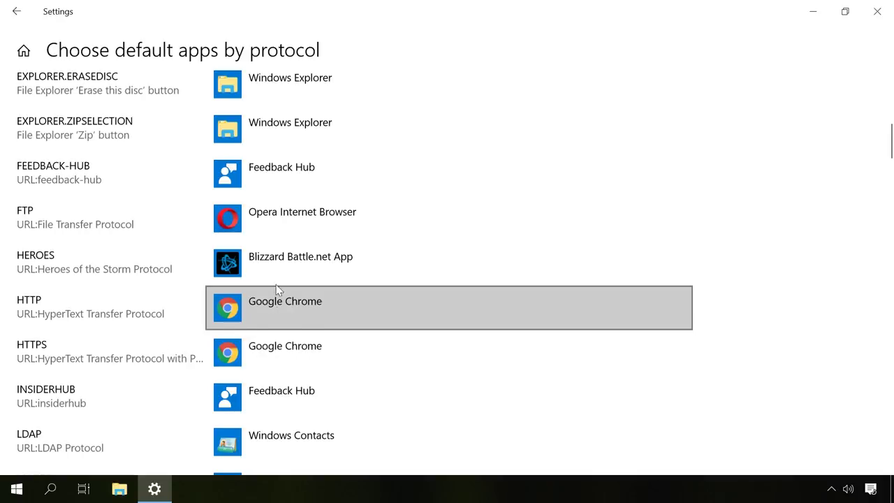
{"action": "left_click", "coordinate": [276, 217]}
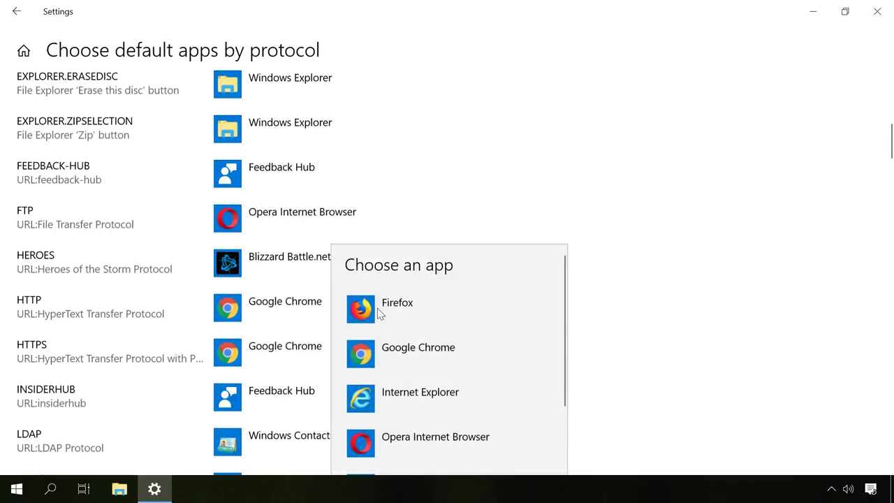
{"action": "left_click", "coordinate": [410, 355]}
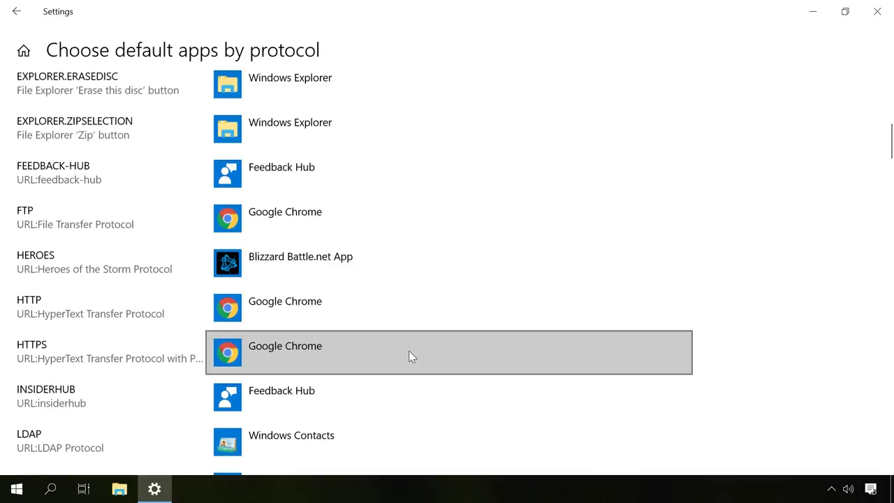
{"action": "left_click", "coordinate": [21, 15]}
{"action": "scroll", "coordinate": [492, 356], "scroll_direction": "down", "scroll_amount": 4}
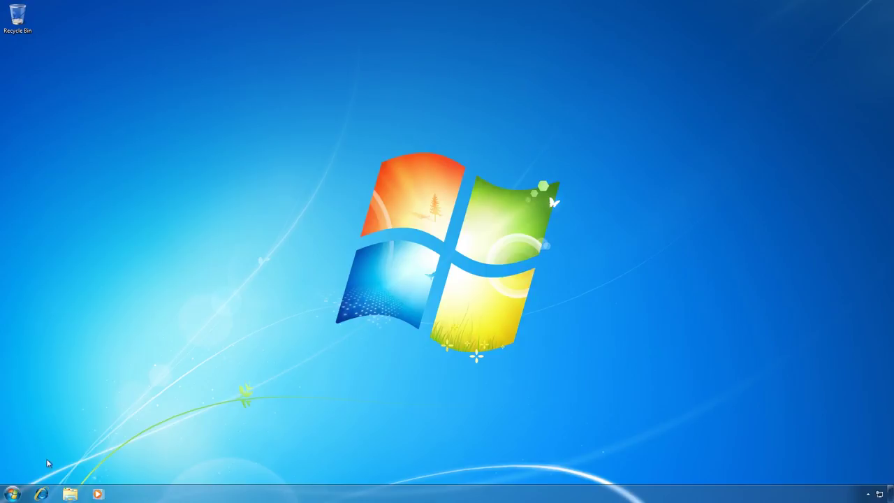
Step: Go from the Start menu through Control Panel and Default Programs to Set your default programs
{"action": "left_click", "coordinate": [13, 494]}
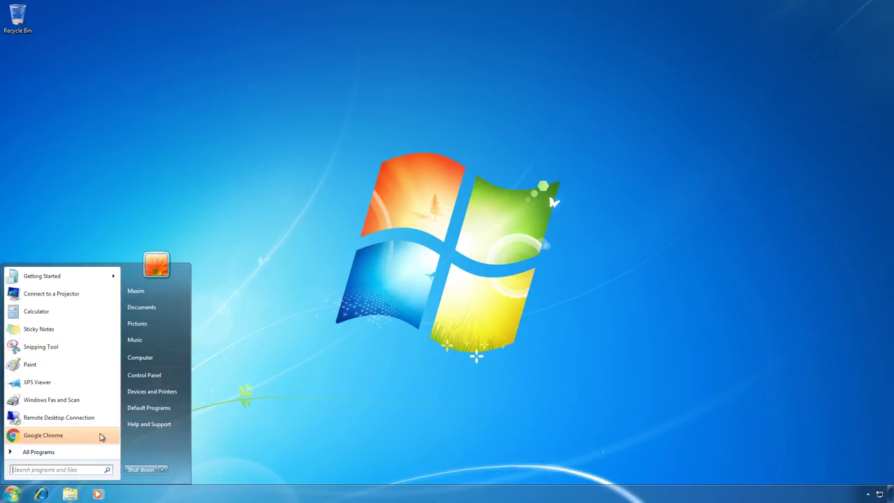
{"action": "left_click", "coordinate": [144, 377]}
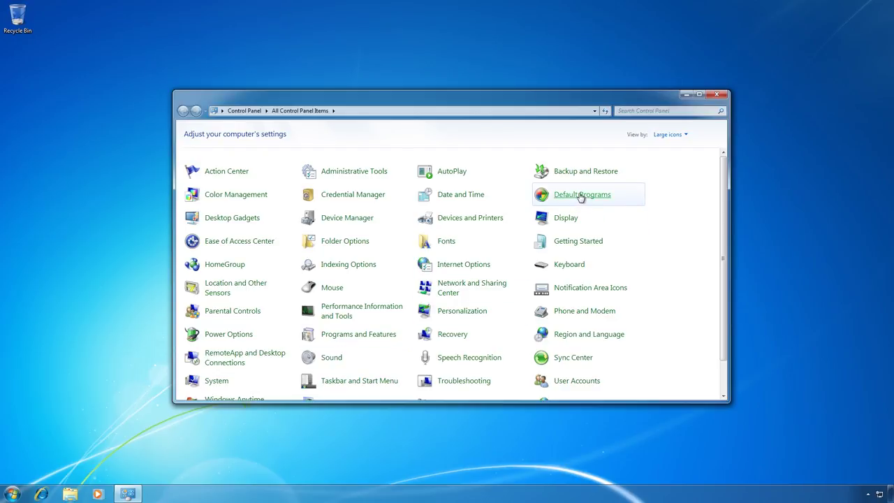
{"action": "left_click", "coordinate": [580, 195]}
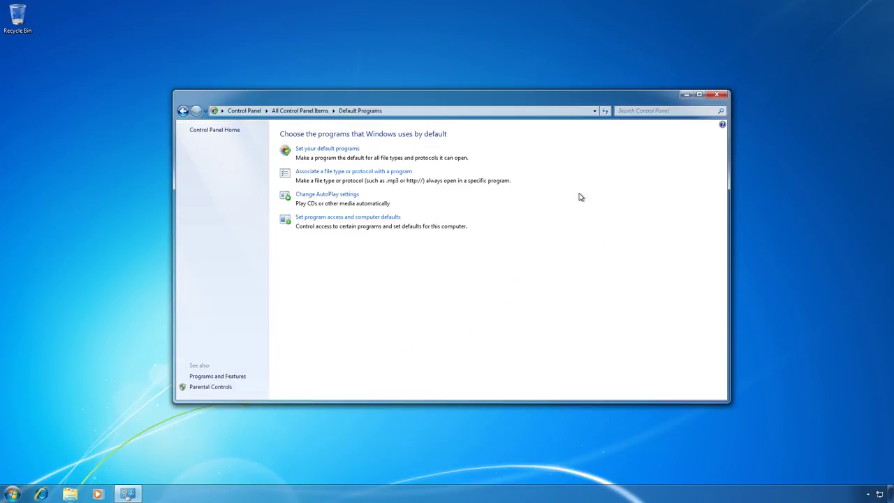
{"action": "left_click", "coordinate": [348, 150]}
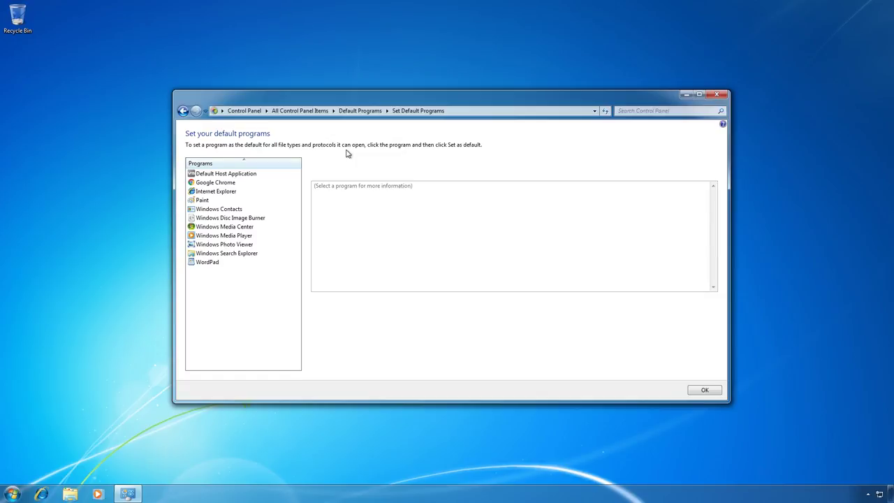
Step: Select Google Chrome in the Programs list and choose defaults for this program
{"action": "left_click", "coordinate": [232, 184]}
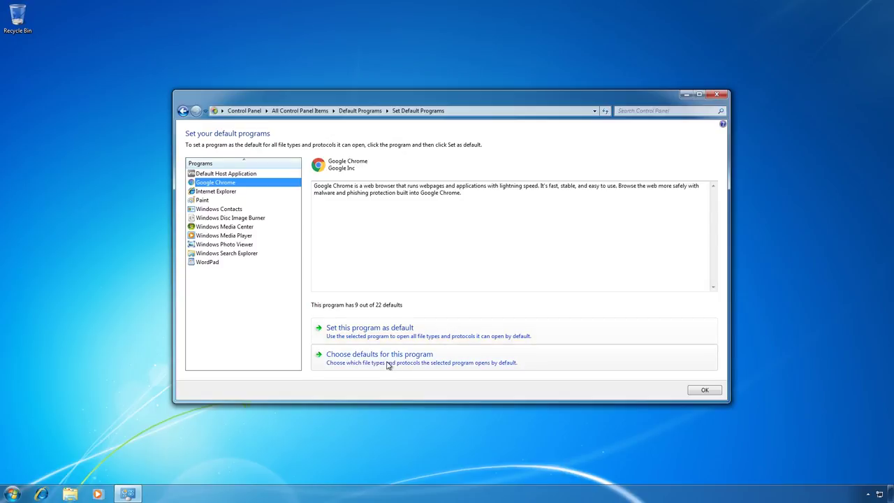
{"action": "left_click", "coordinate": [419, 356]}
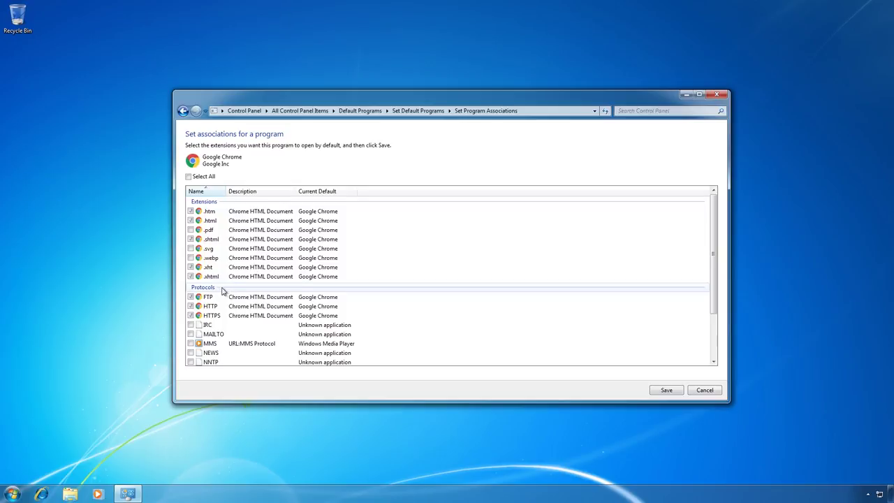
Step: Tick .pdf, .svg, .webp, IRC and then Select All for Chrome, and save
{"action": "left_click", "coordinate": [191, 231]}
{"action": "left_click", "coordinate": [190, 249]}
{"action": "left_click", "coordinate": [190, 258]}
{"action": "left_click", "coordinate": [191, 325]}
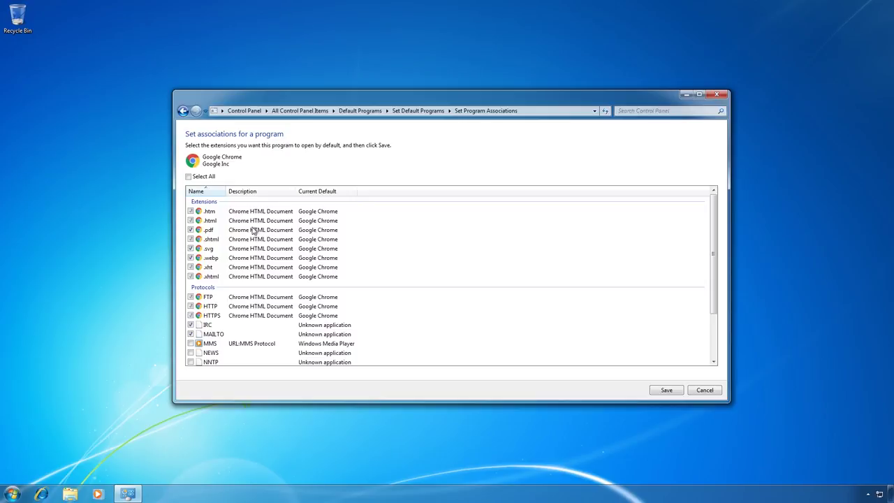
{"action": "left_click", "coordinate": [188, 177]}
{"action": "left_click_drag", "start_coordinate": [717, 227], "coordinate": [718, 286]}
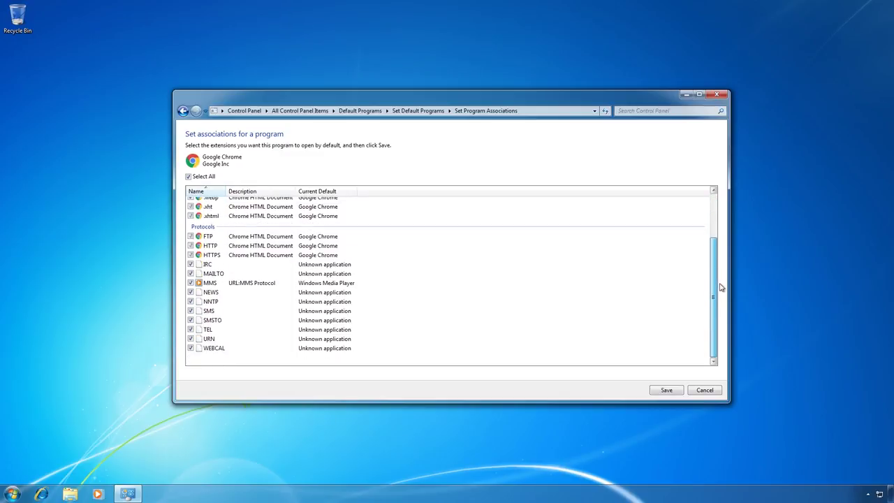
{"action": "left_click", "coordinate": [667, 391]}
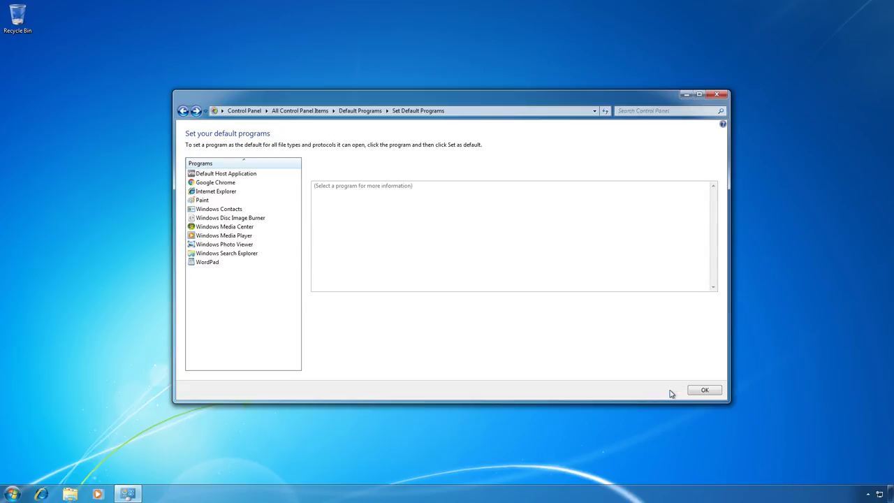
Step: Confirm Set Default Programs with OK and close the Control Panel window
{"action": "left_click", "coordinate": [705, 391]}
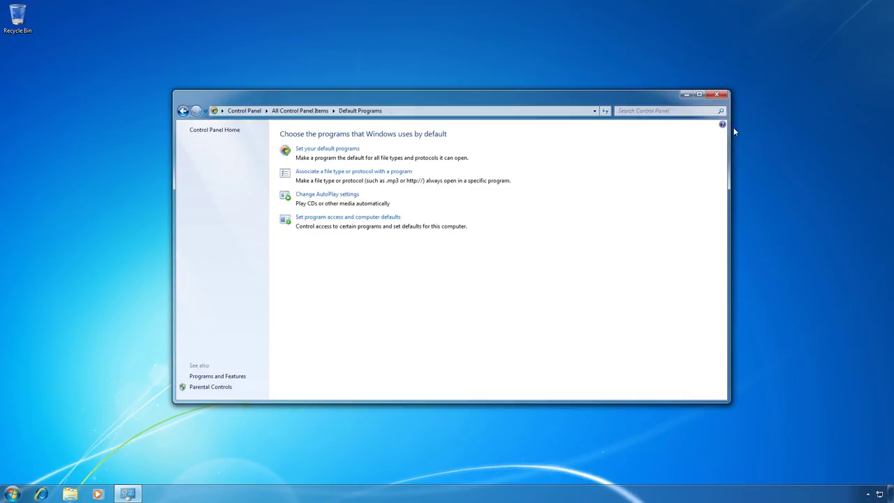
{"action": "left_click", "coordinate": [717, 95]}
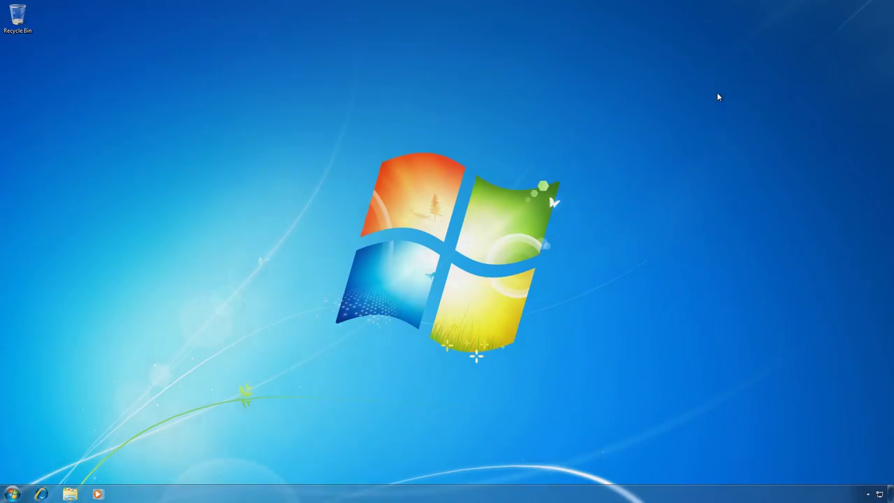